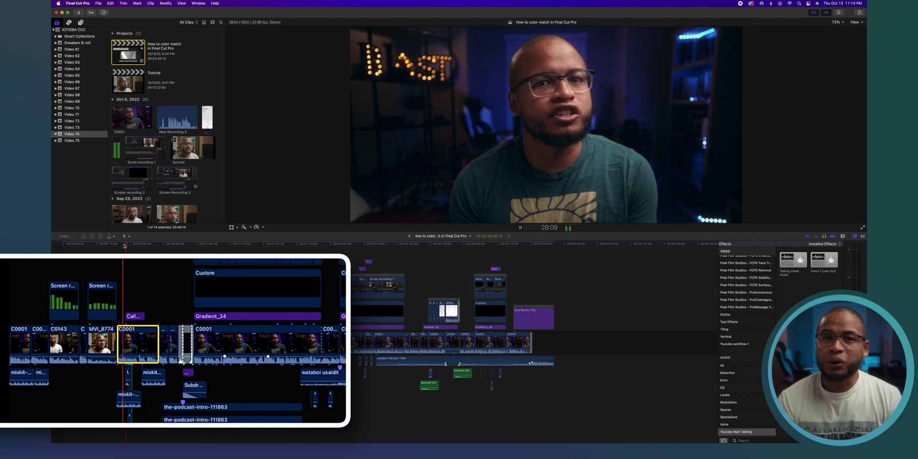
Step: Solo the selected C0001 clip with Option+S, muting the rest of the timeline
{"action": "key", "text": "alt+s"}
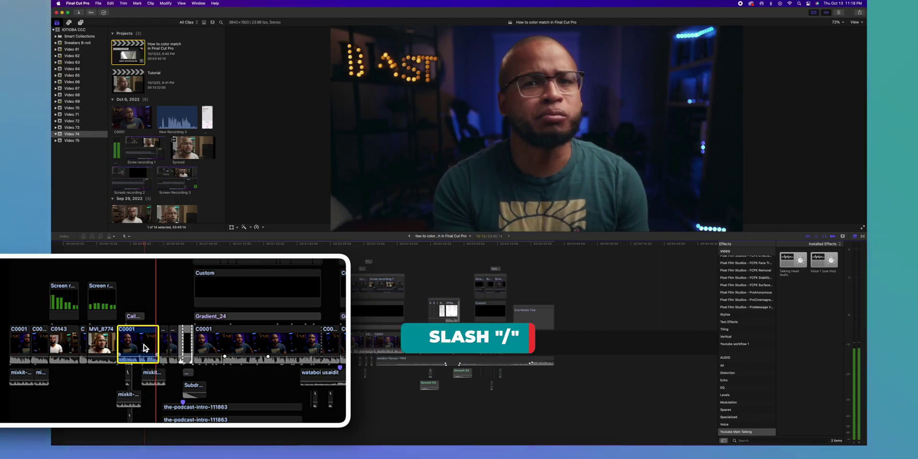
Step: Play back just the selected C0001 clip from its start
{"action": "key", "text": "slash"}
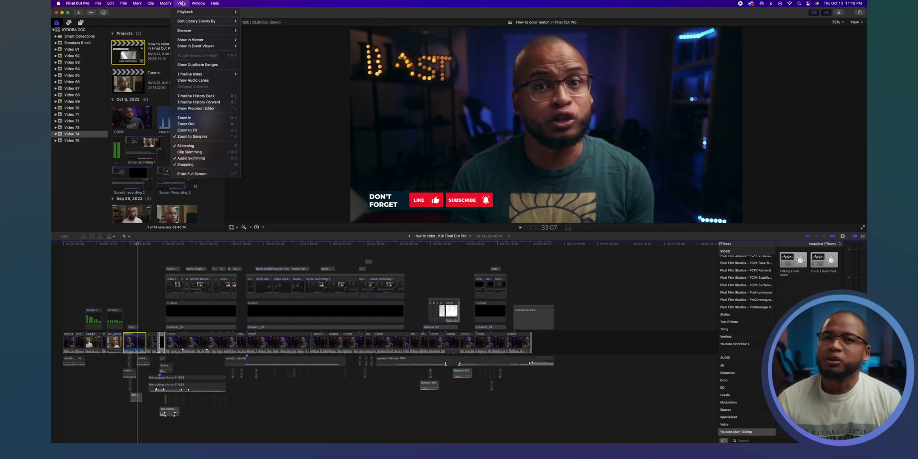
{"action": "mouse_move", "coordinate": [185, 12]}
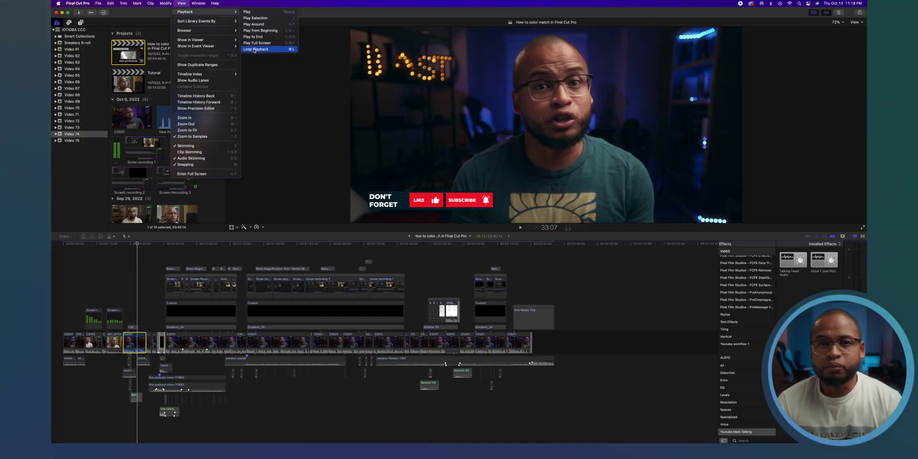
Step: Enable Loop Playback from View > Playback and confirm it is checked
{"action": "left_click", "coordinate": [254, 50]}
{"action": "left_click", "coordinate": [182, 4]}
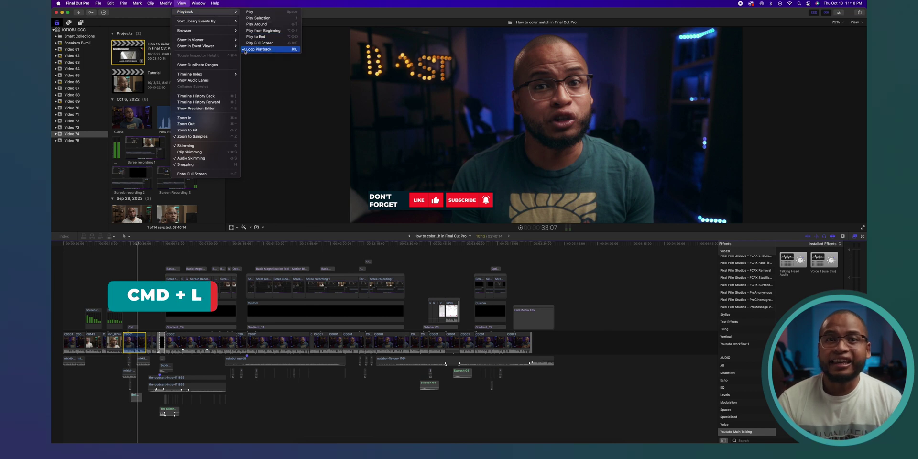
{"action": "left_click", "coordinate": [243, 50]}
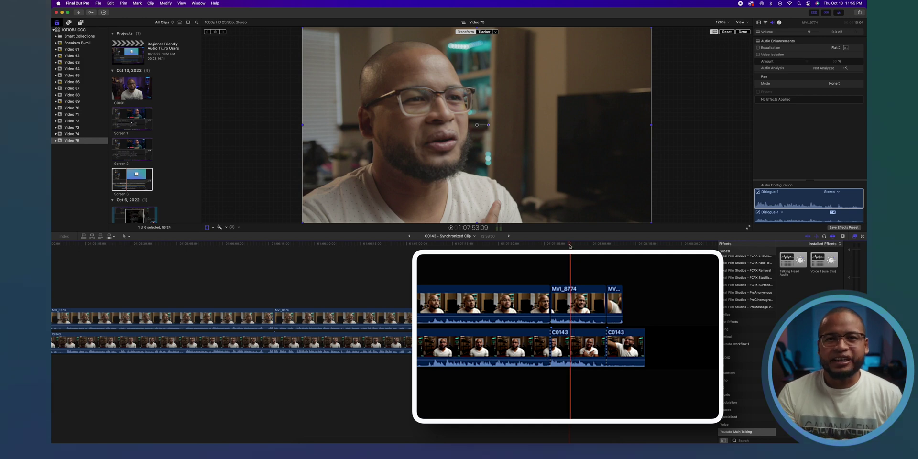
Step: Play the C0143 synchronized clip and select the muted MVI_8774 angle clip
{"action": "key", "text": "l"}
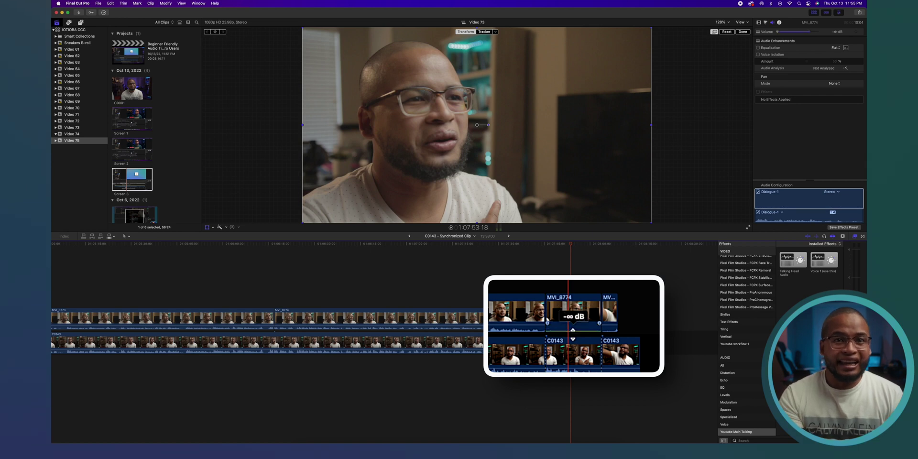
{"action": "left_click", "coordinate": [573, 332]}
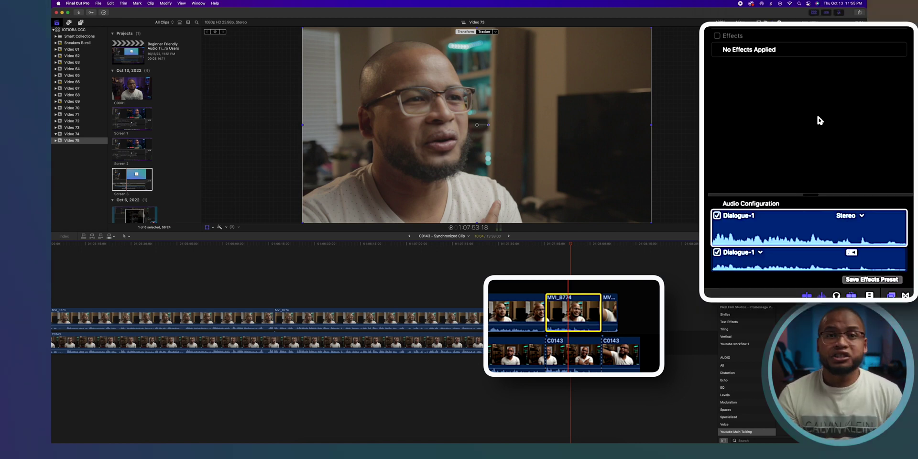
Step: Uncheck MVI_8774's Dialogue-1 channel in the Audio Configuration
{"action": "left_click", "coordinate": [717, 216]}
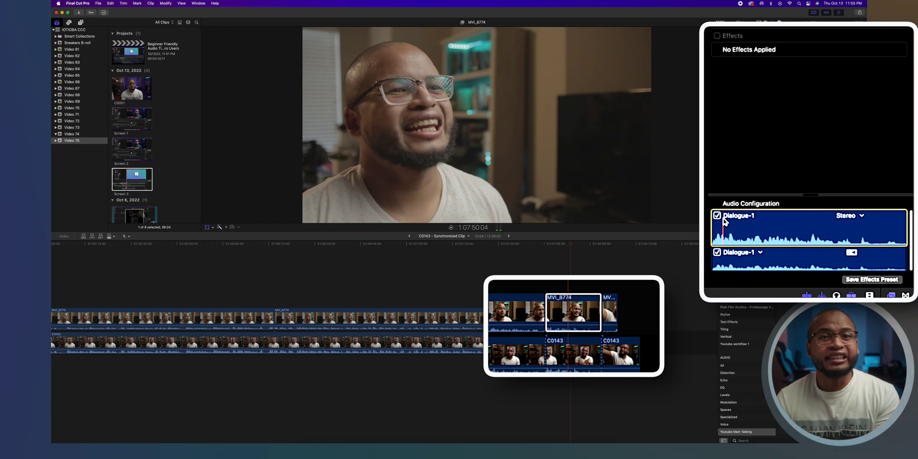
{"action": "left_click", "coordinate": [717, 216]}
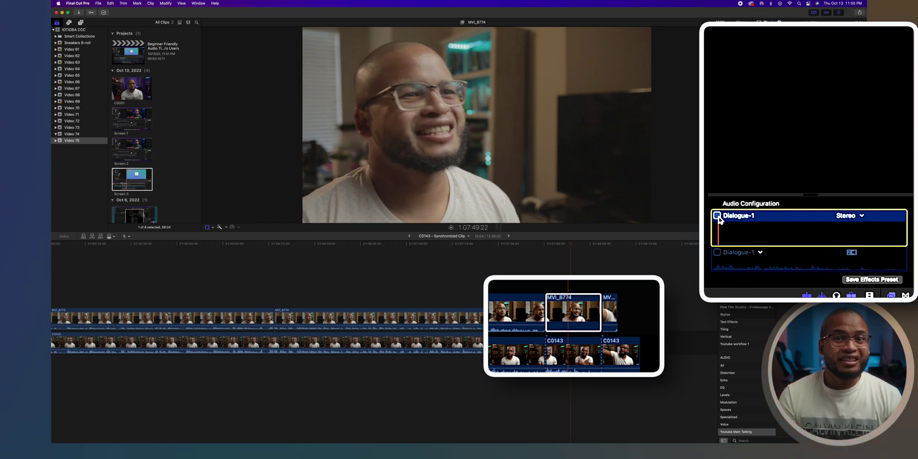